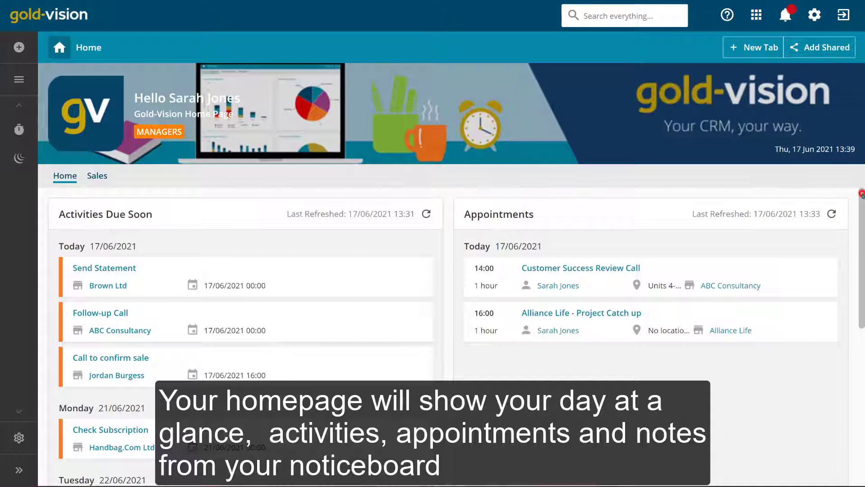
drag(857, 195, 858, 298)
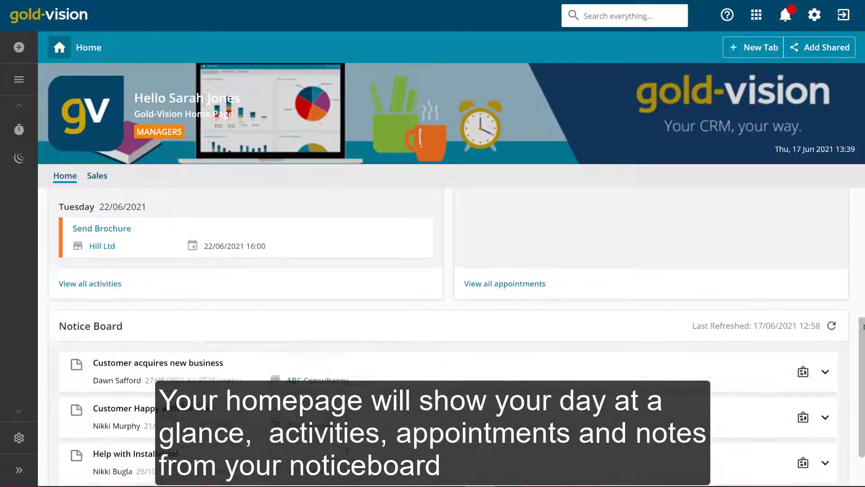
drag(858, 298, 856, 199)
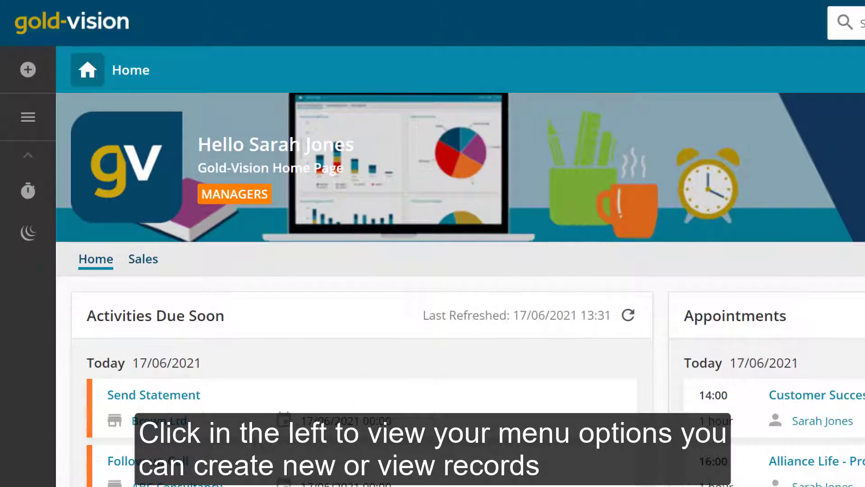
Step: Glance at the New and View menus, then tour the Recent, To Do, Alerts, Email and Calendar lists
click(27, 70)
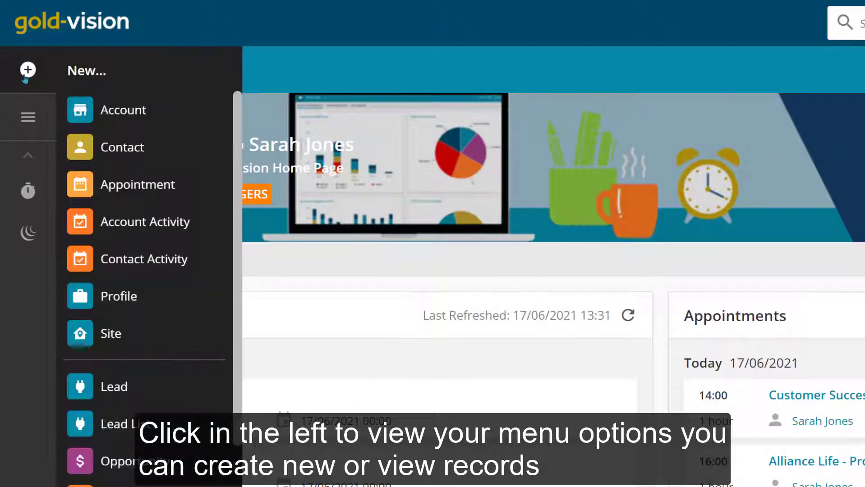
click(29, 118)
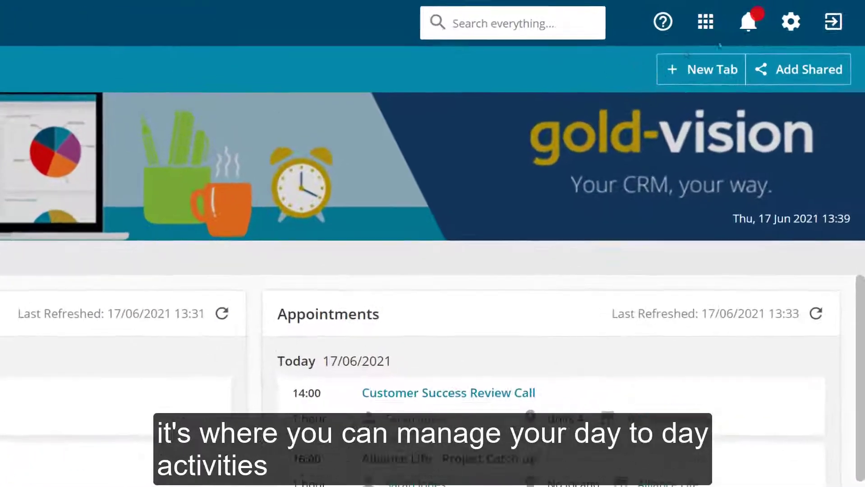
click(742, 24)
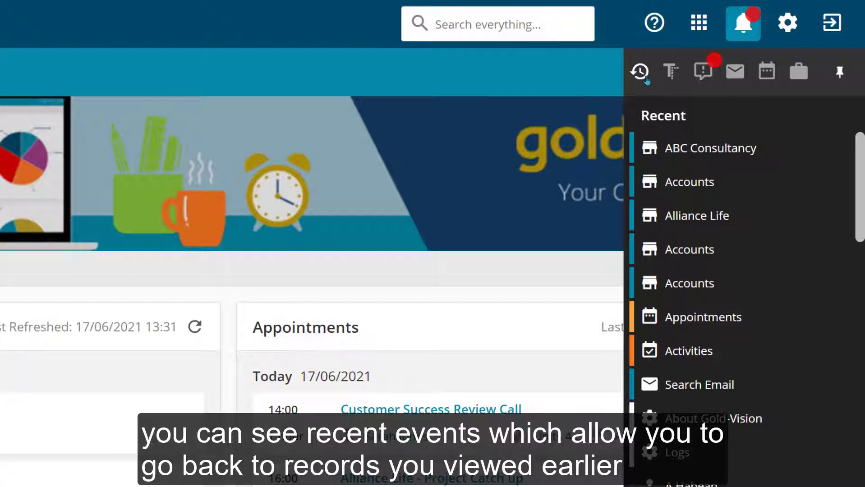
click(668, 73)
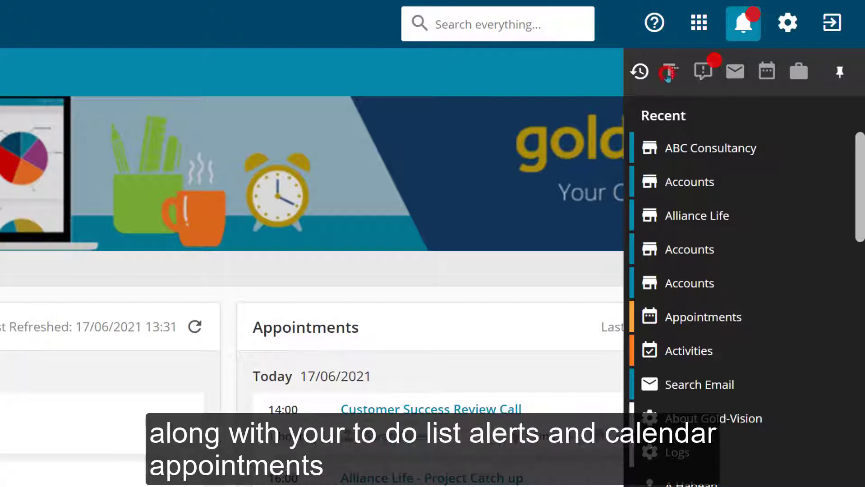
click(702, 73)
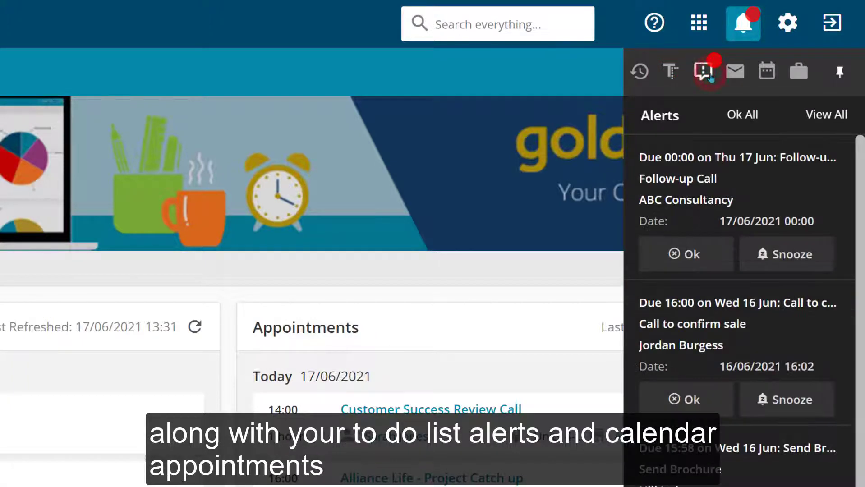
click(736, 76)
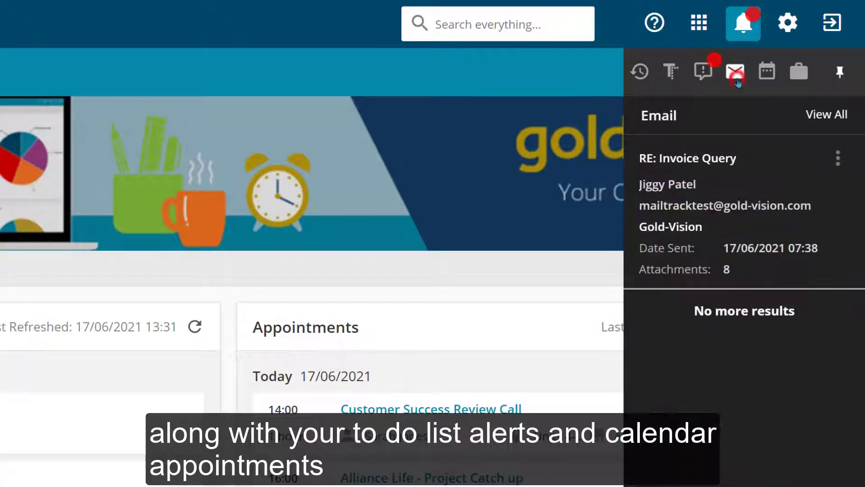
click(768, 77)
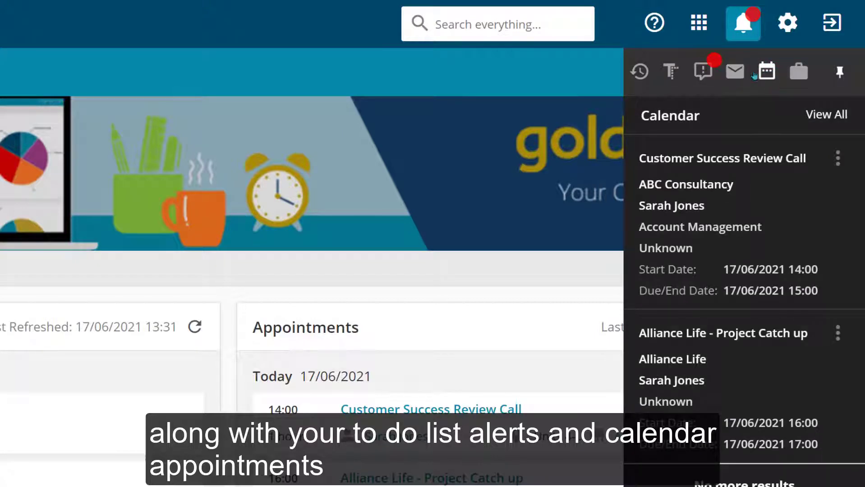
click(743, 23)
click(573, 23)
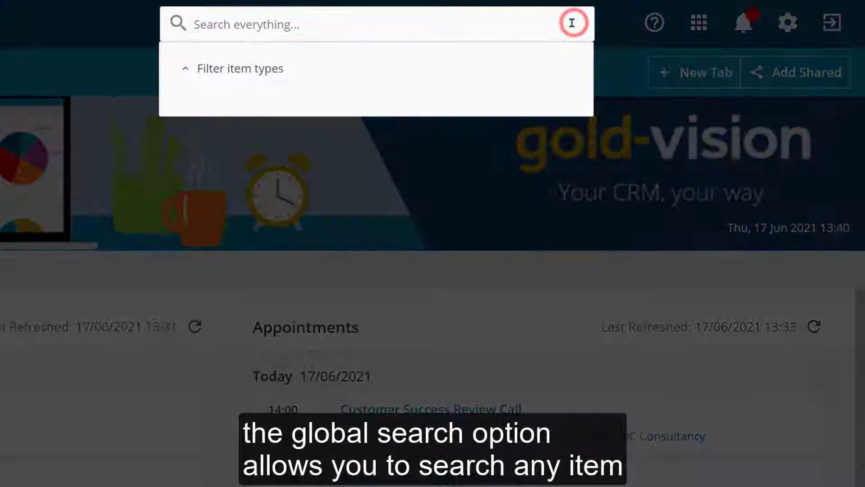
text(jones)
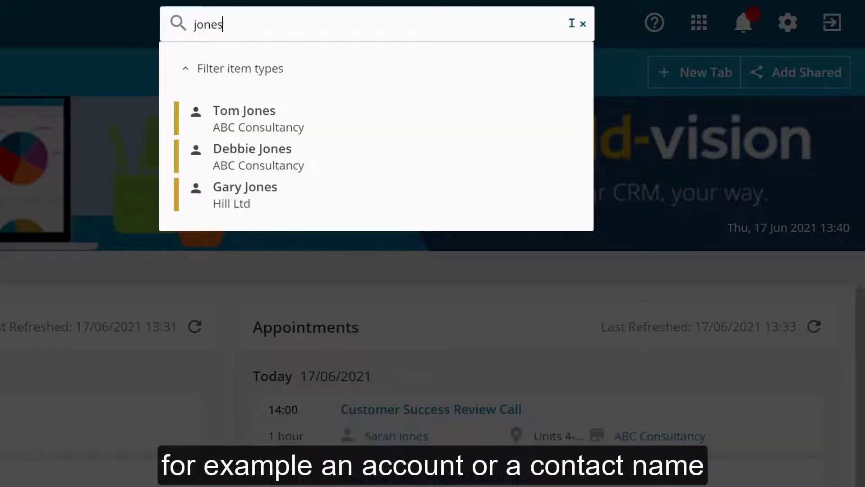
click(570, 23)
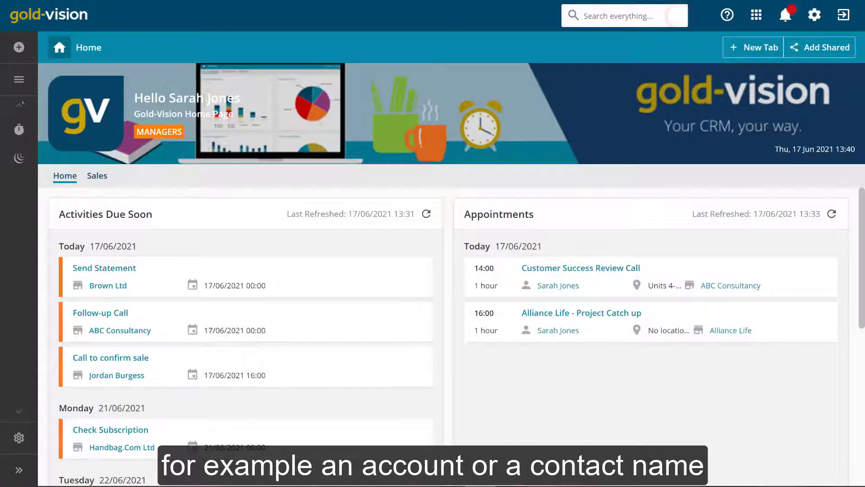
Step: Filter the Accounts list by the name 'abc' and open the ABC Consultancy record
click(19, 80)
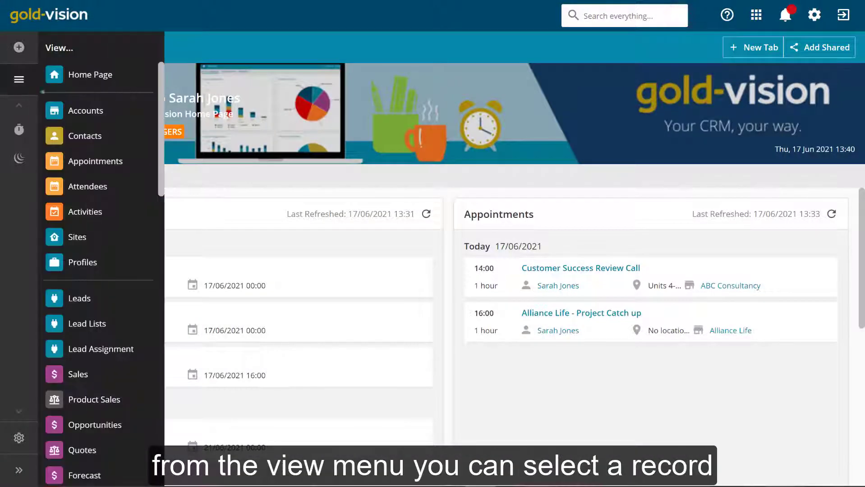
click(54, 108)
click(111, 100)
text(ab)
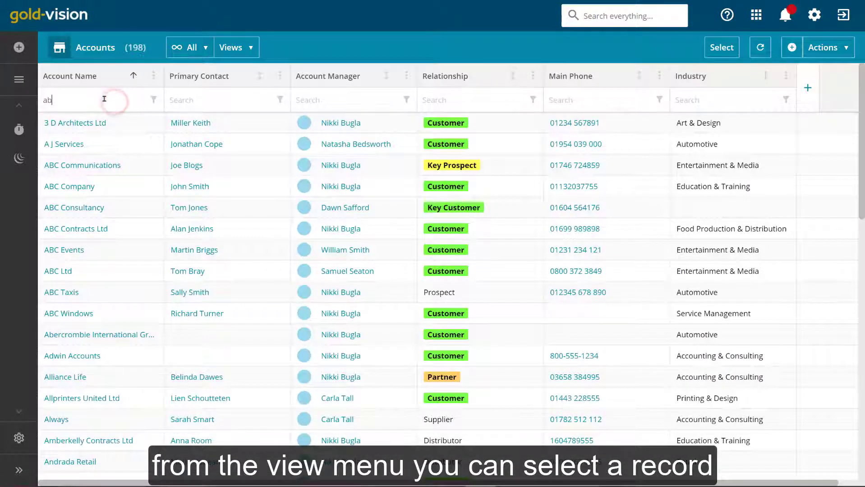
text(c)
key(Return)
click(84, 168)
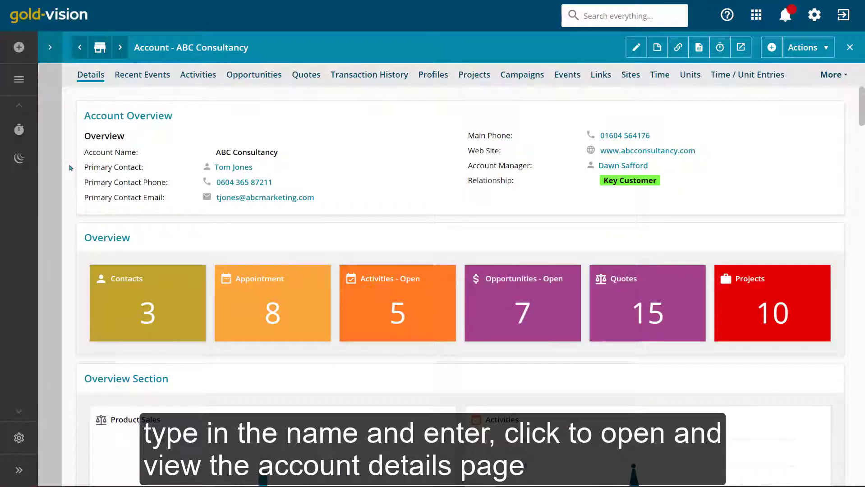
scroll(70, 168, down, 3)
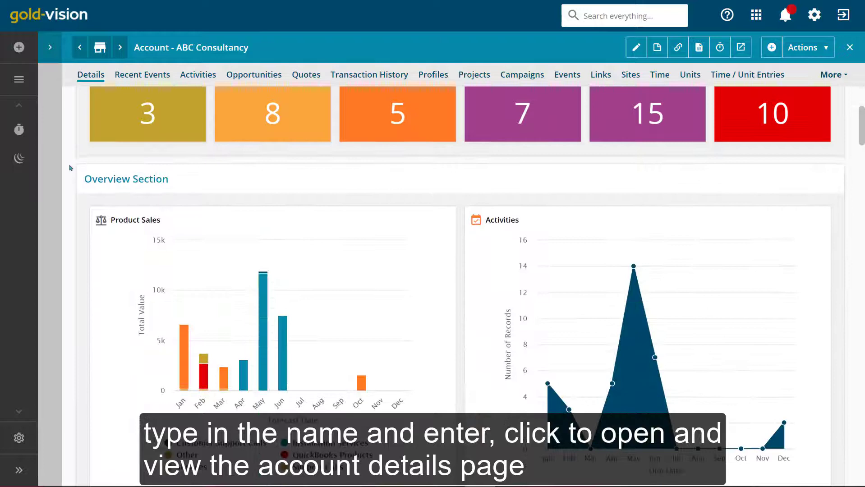
scroll(70, 167, up, 3)
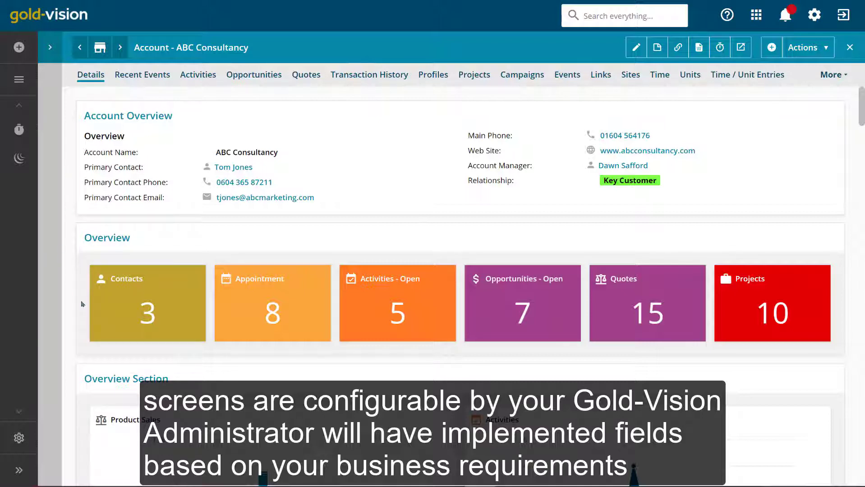
click(151, 322)
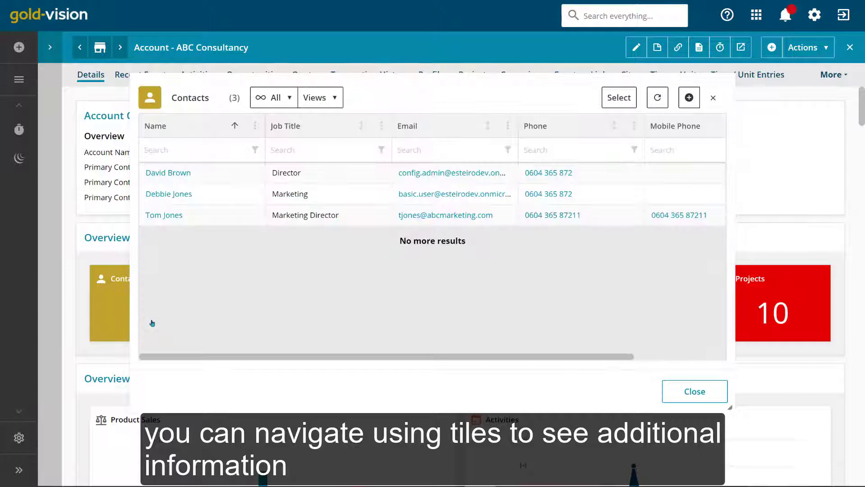
click(693, 390)
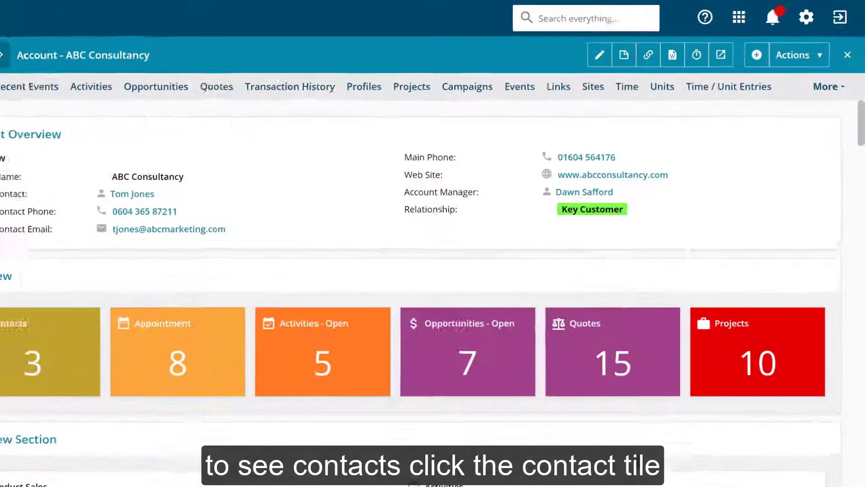
click(598, 55)
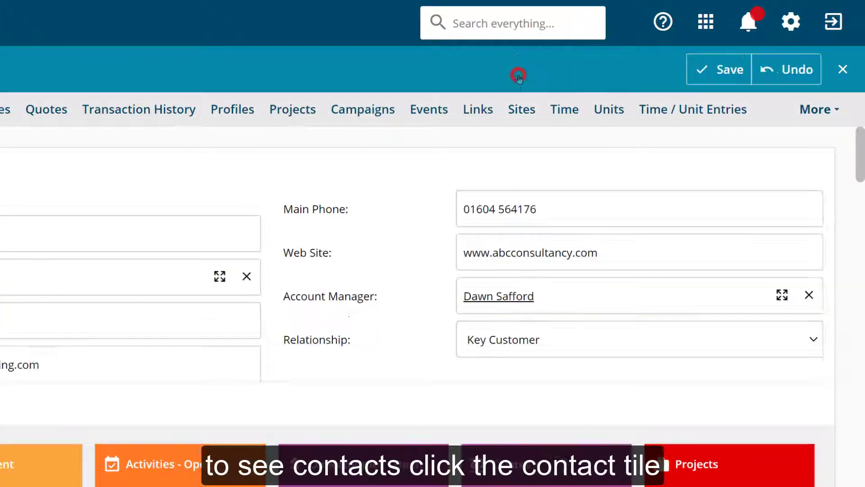
click(546, 301)
text(ji)
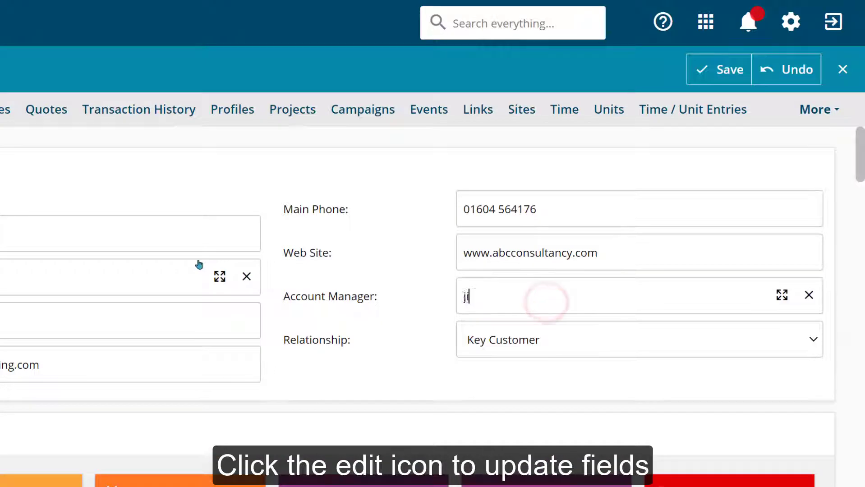
text(ggy)
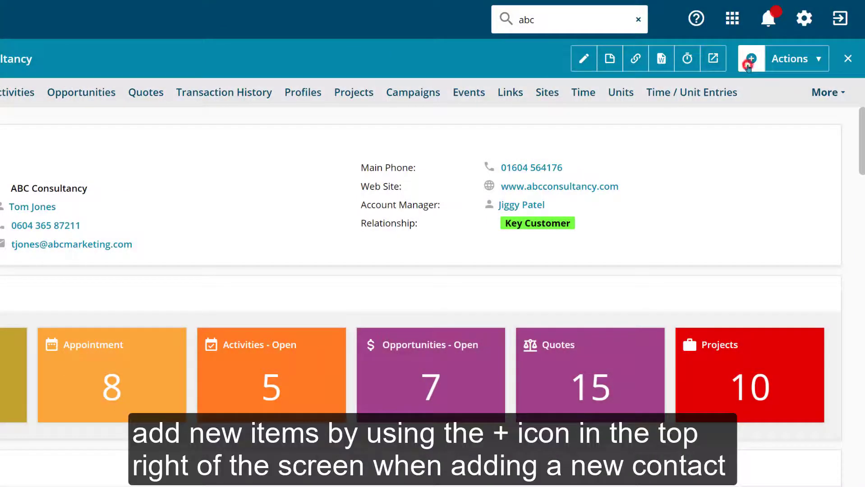
click(750, 59)
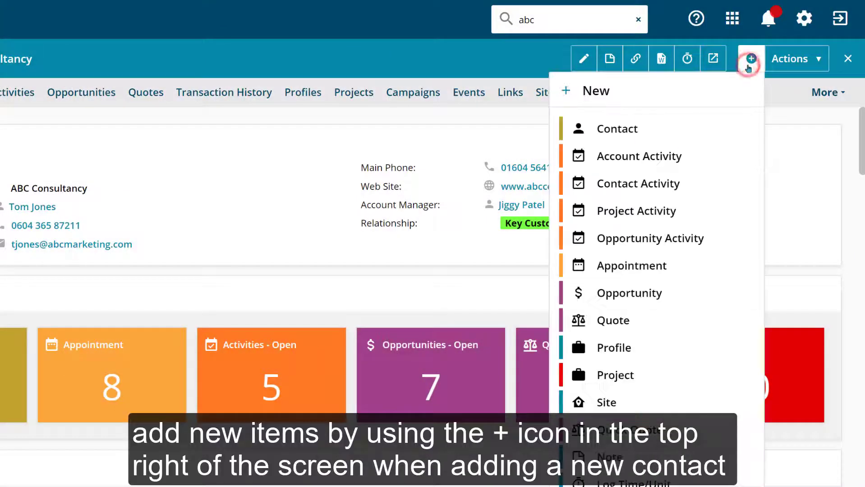
click(659, 128)
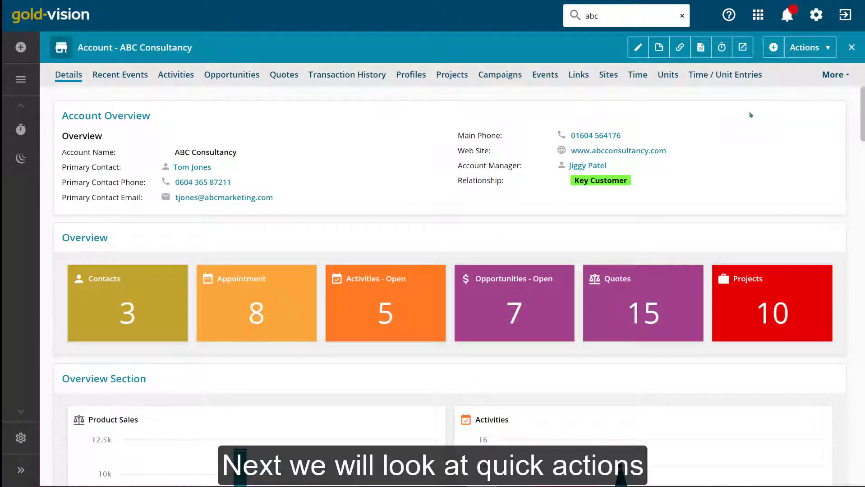
click(250, 198)
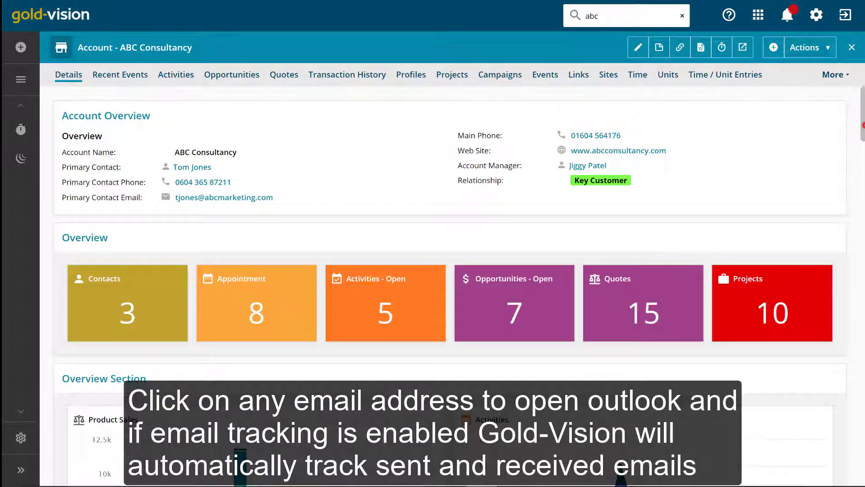
drag(863, 125, 845, 265)
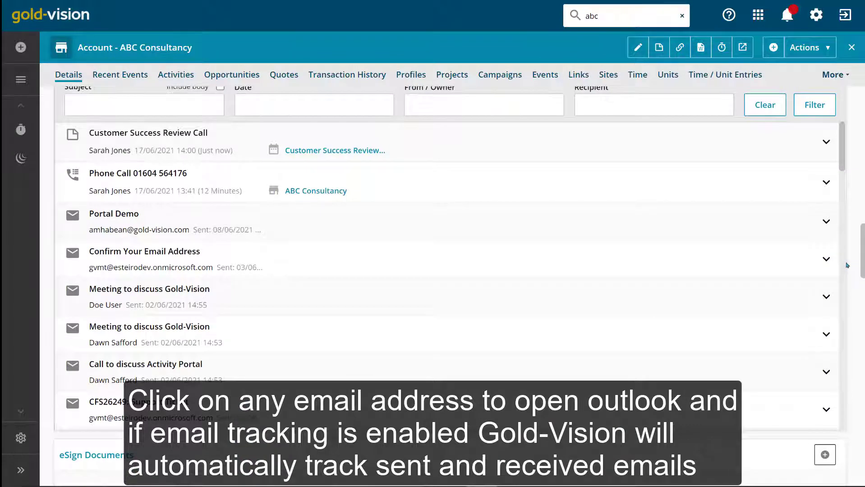
drag(847, 265, 851, 123)
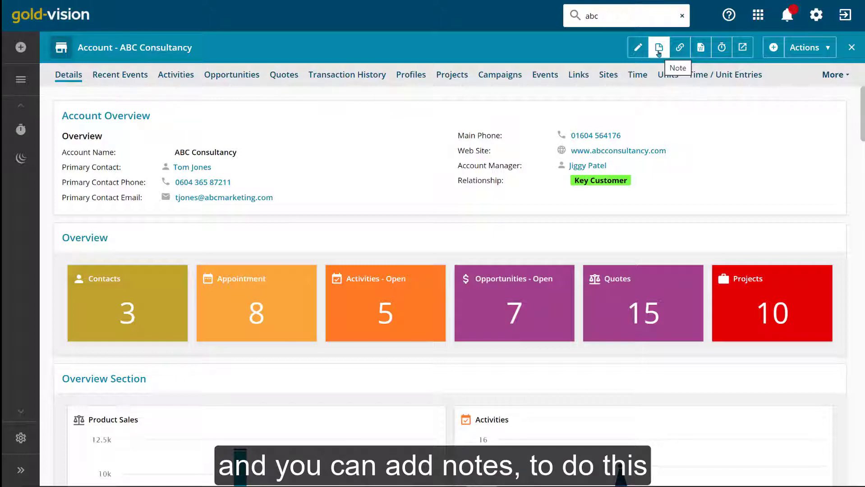
click(658, 48)
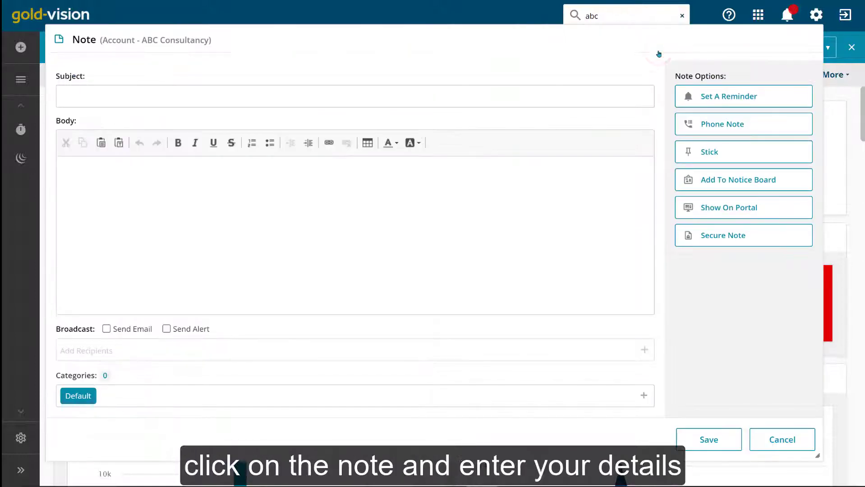
click(637, 88)
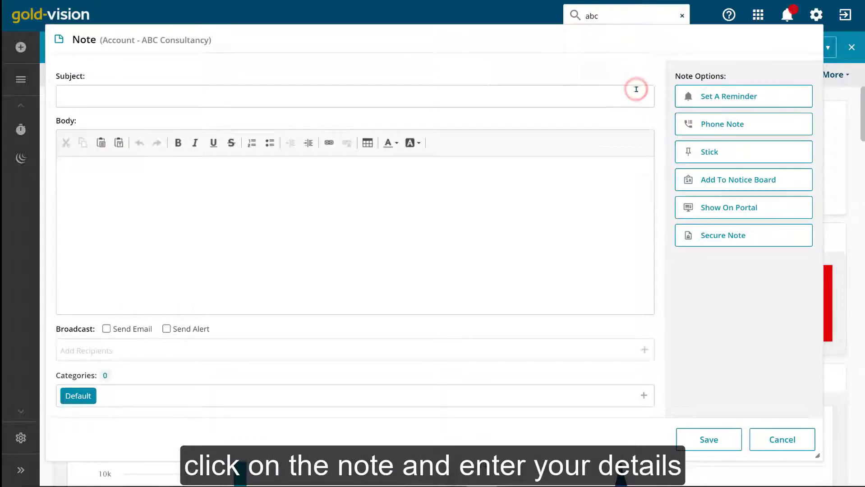
text(Call T)
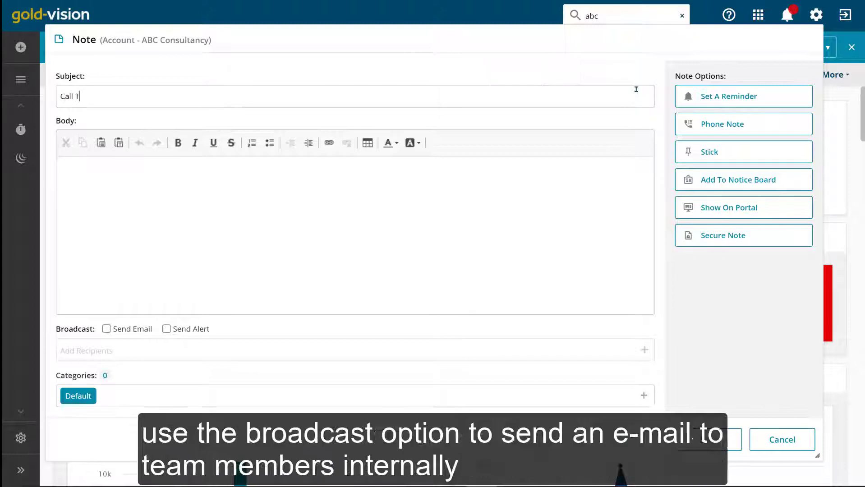
text(om)
click(117, 330)
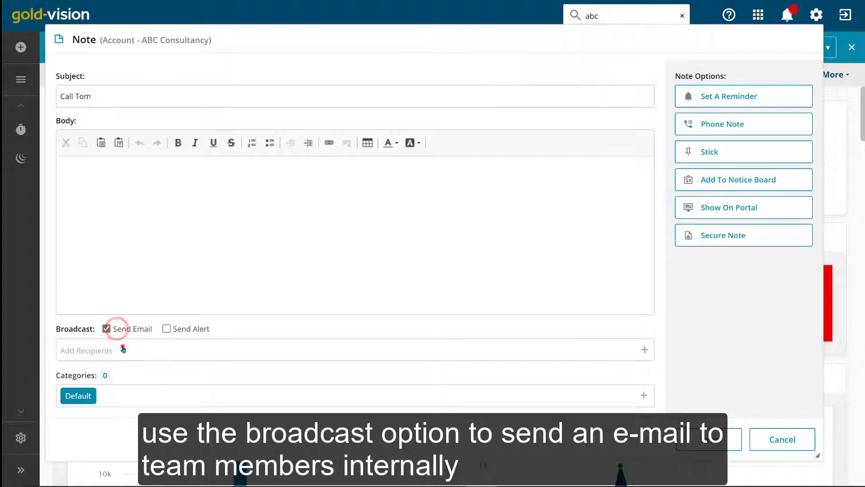
click(119, 347)
click(129, 322)
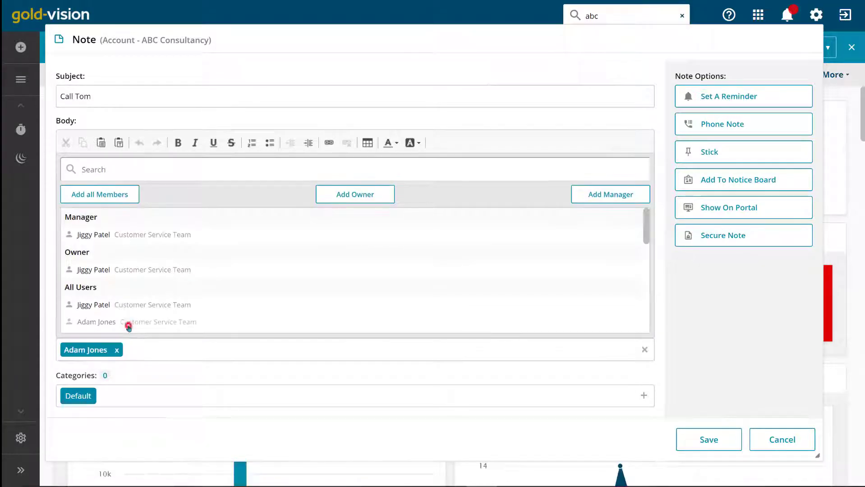
click(224, 359)
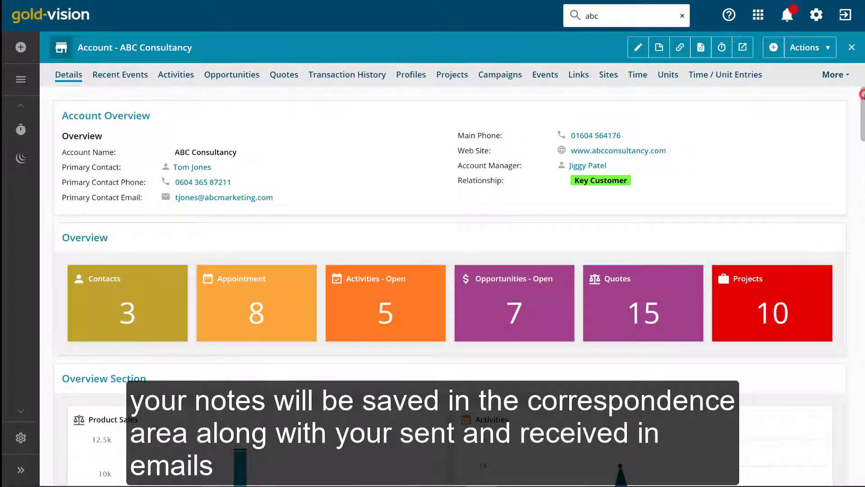
mouse_move(863, 97)
mouse_down()
mouse_move(861, 192)
mouse_move(847, 230)
mouse_up()
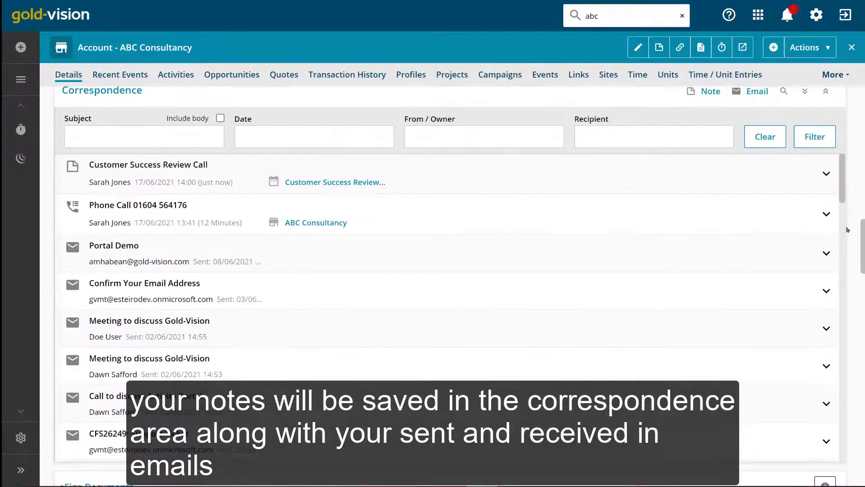